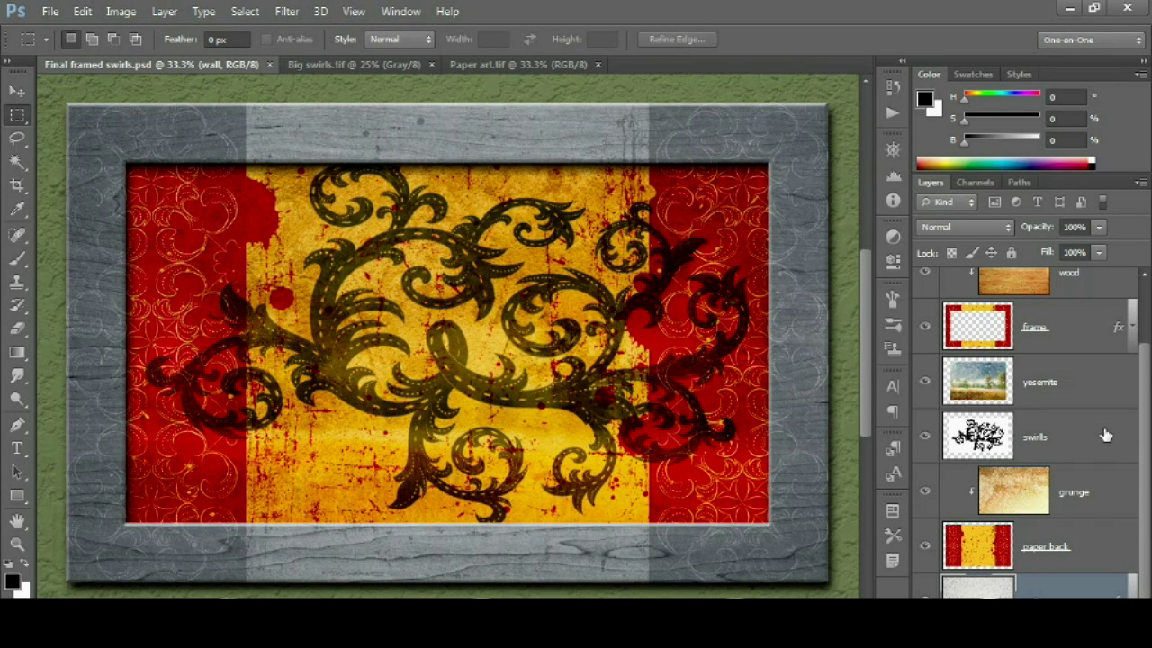
Look through the open images and copy the entire canvas of Big swirls.tif
{"action": "key", "text": "ctrl+Tab"}
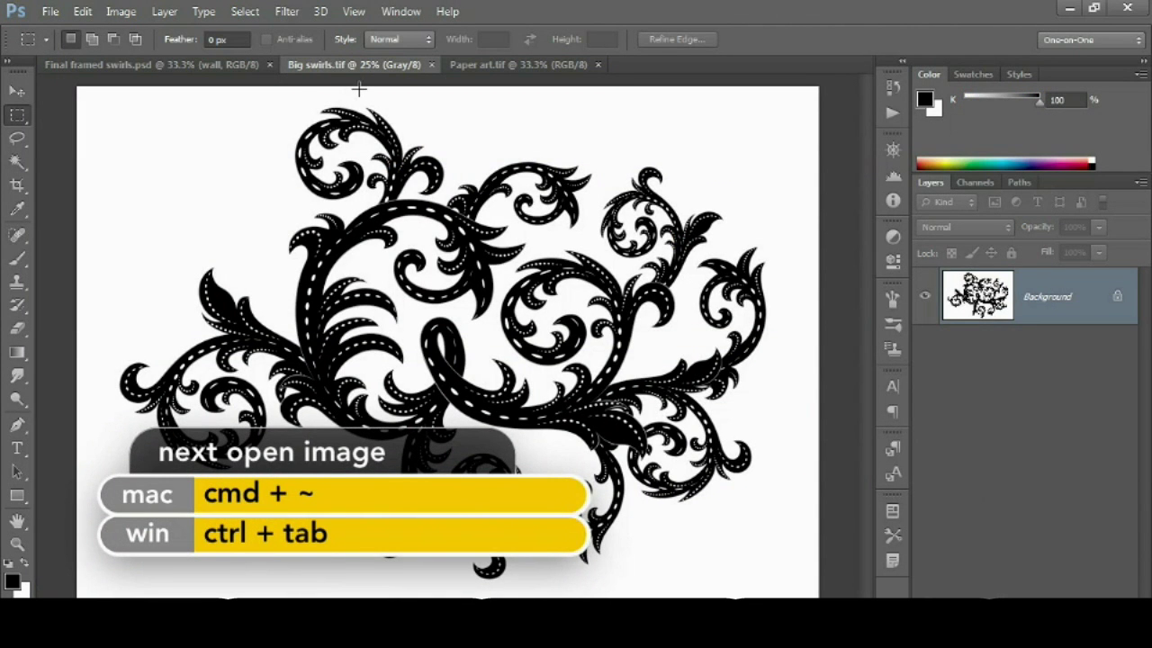
{"action": "key", "text": "ctrl+Tab"}
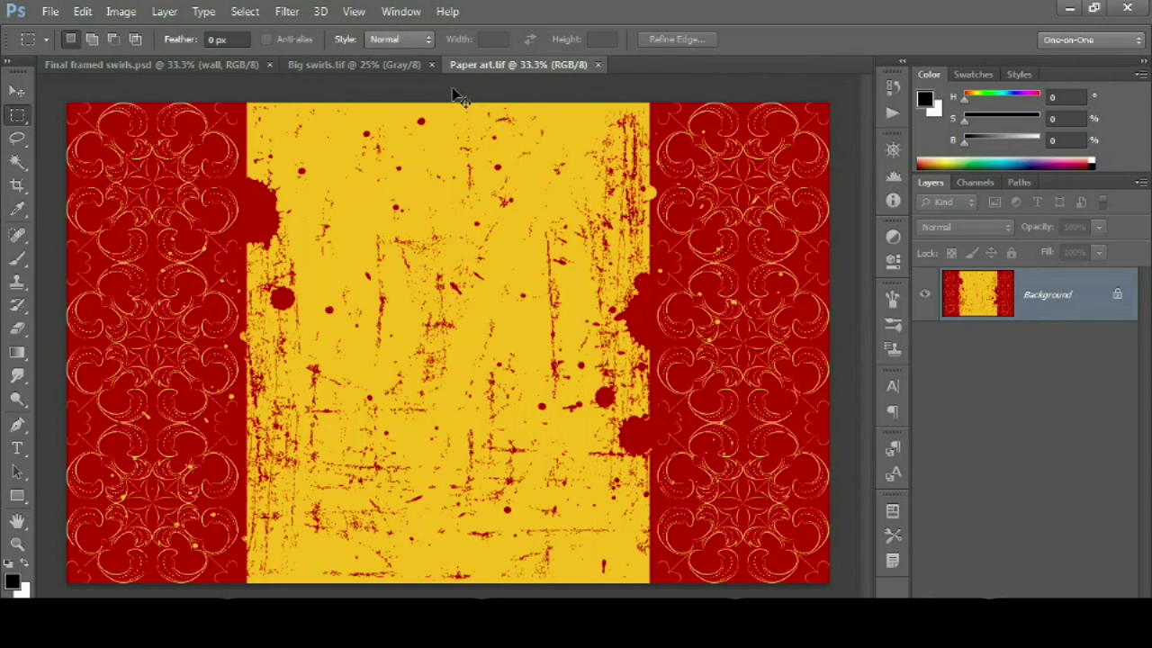
{"action": "key", "text": "ctrl+shift+Tab"}
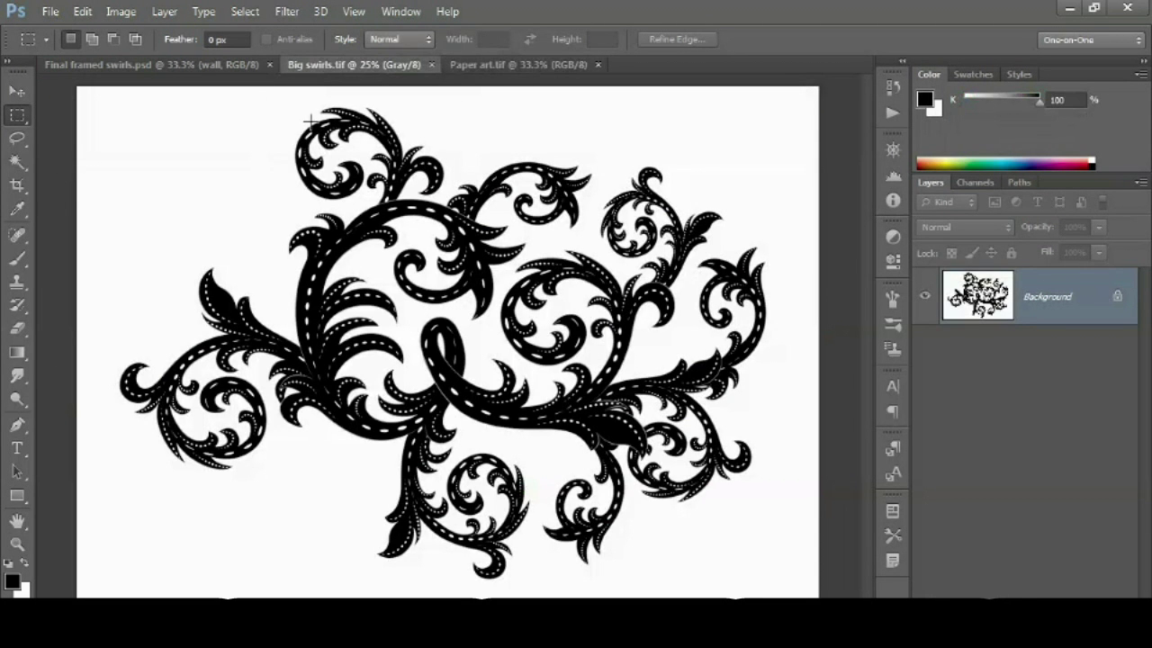
{"action": "left_click", "coordinate": [243, 12]}
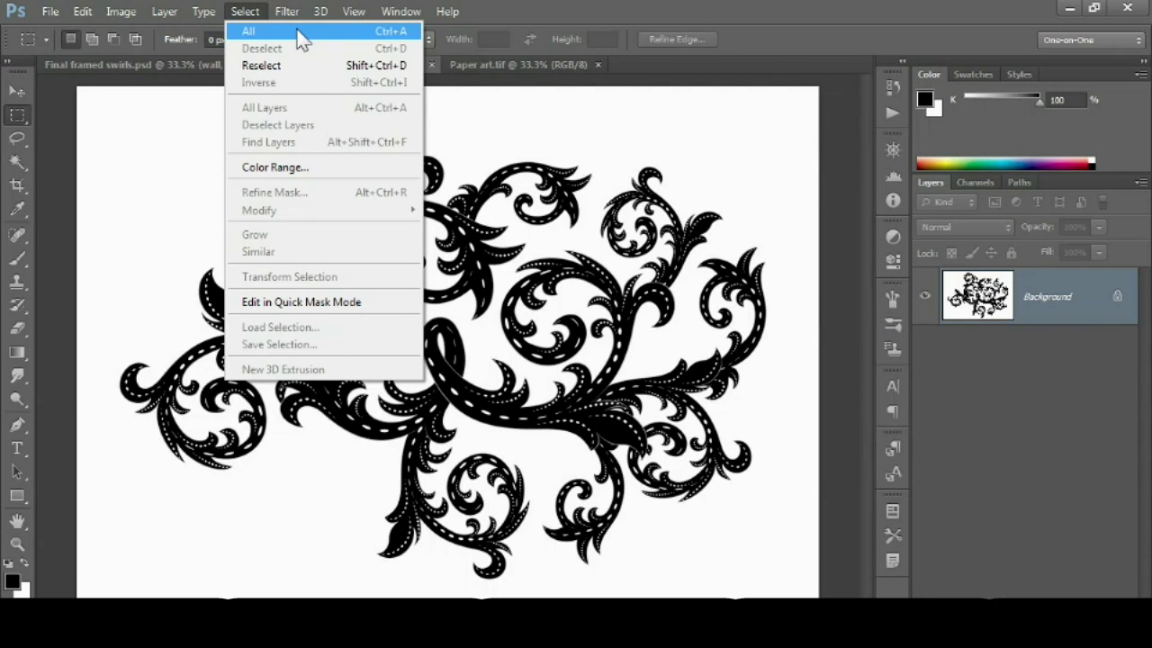
{"action": "left_click", "coordinate": [298, 32]}
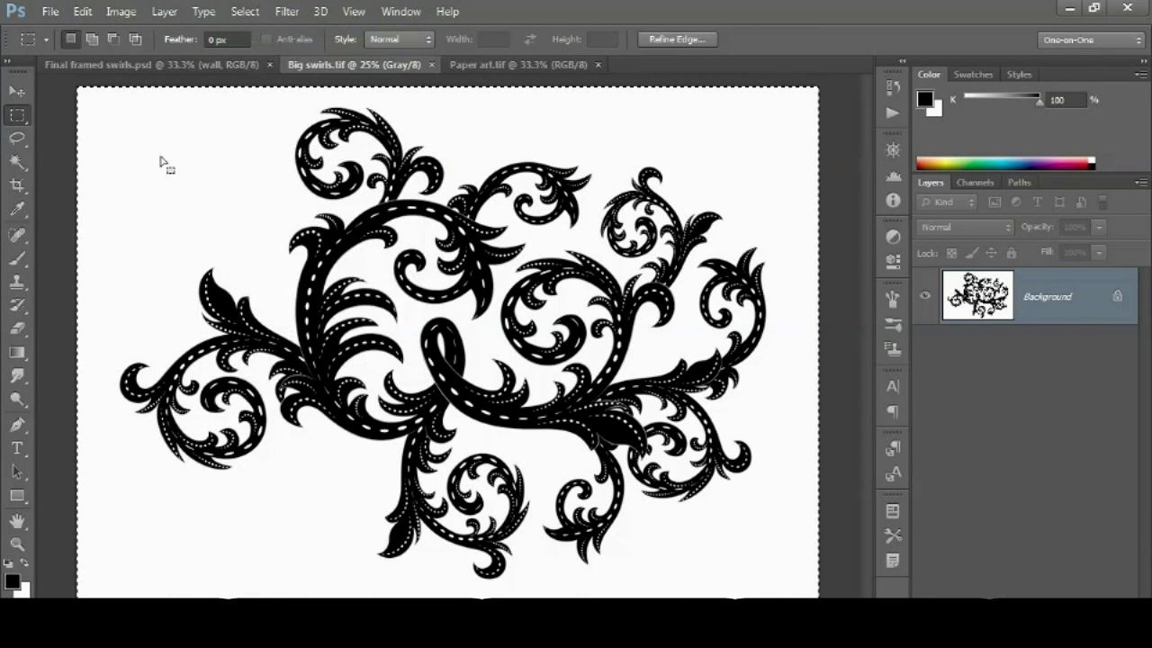
{"action": "left_click", "coordinate": [83, 13]}
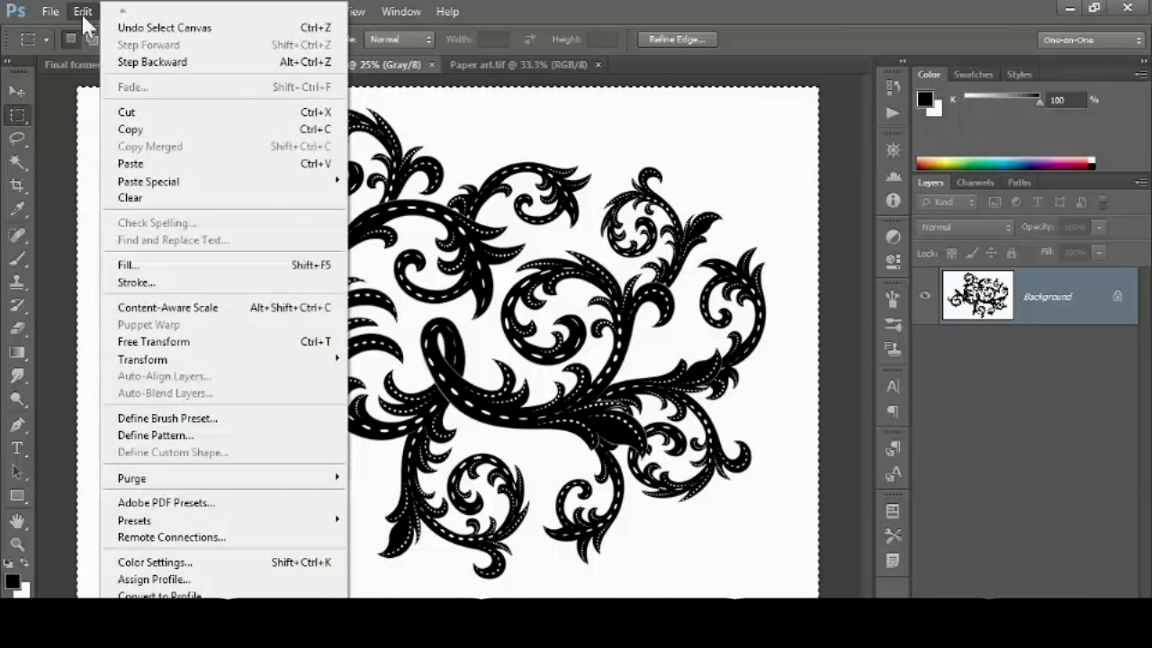
{"action": "left_click", "coordinate": [223, 128]}
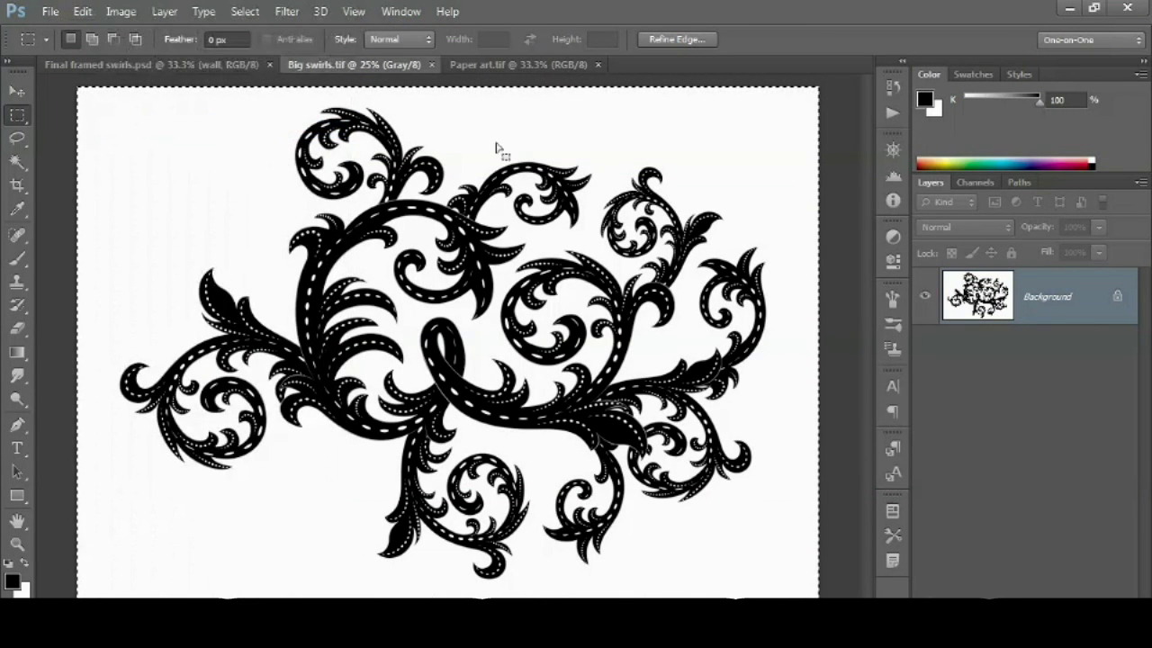
Paste the copied swirls artwork into Paper art.tif as a new layer
{"action": "left_click", "coordinate": [466, 67]}
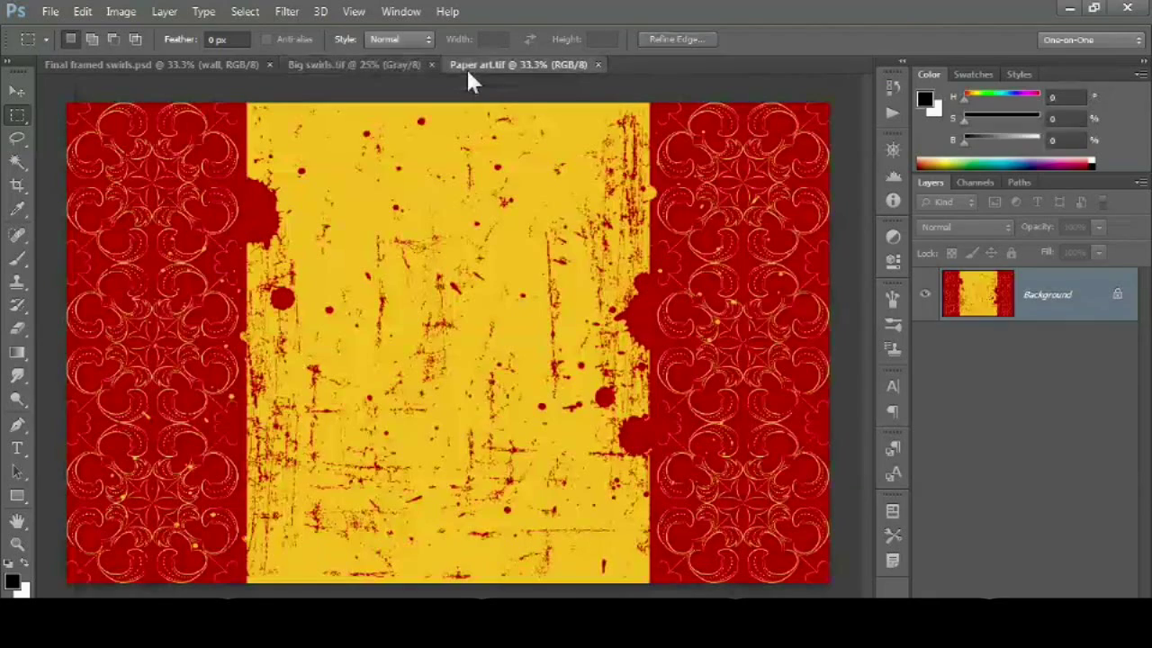
{"action": "left_click", "coordinate": [82, 12]}
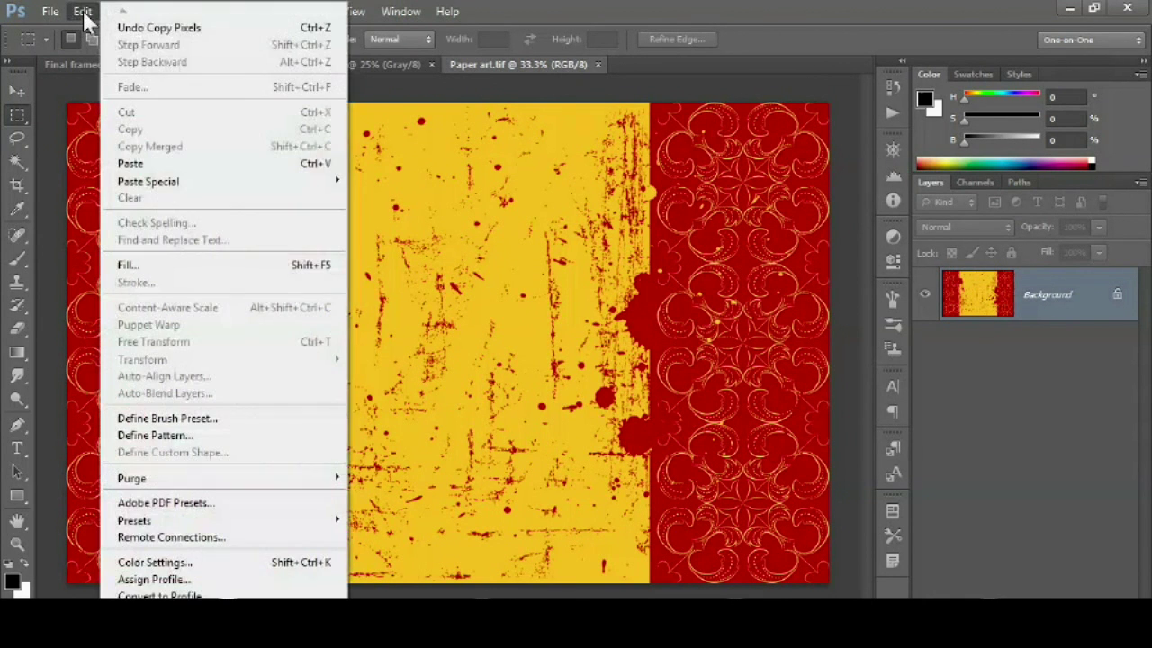
{"action": "left_click", "coordinate": [230, 165]}
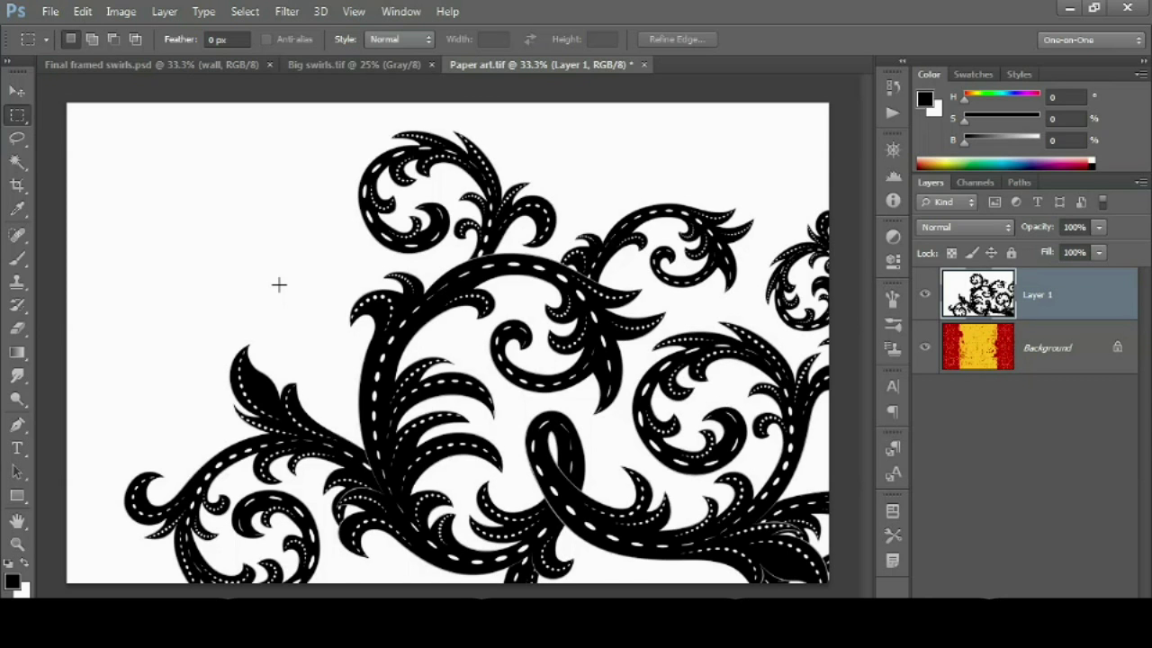
Free-transform the oversized pasted swirls layer, shrinking it proportionally to about 67% of its width and height
{"action": "key", "text": "ctrl+minus"}
{"action": "key", "text": "ctrl+minus"}
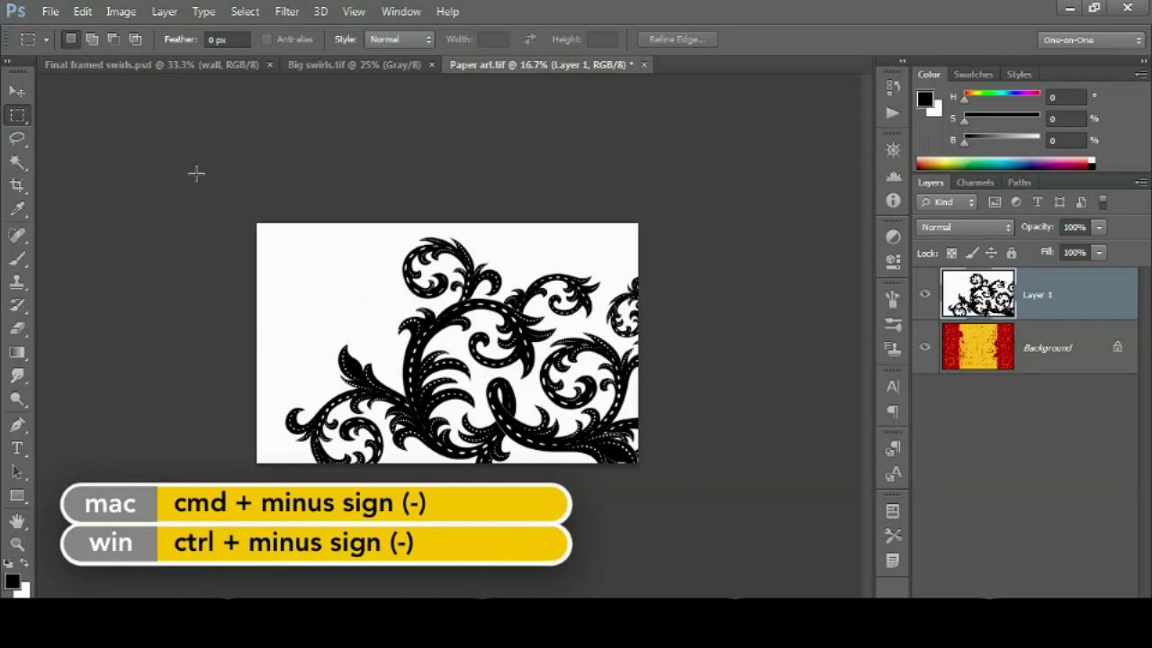
{"action": "left_click", "coordinate": [81, 13]}
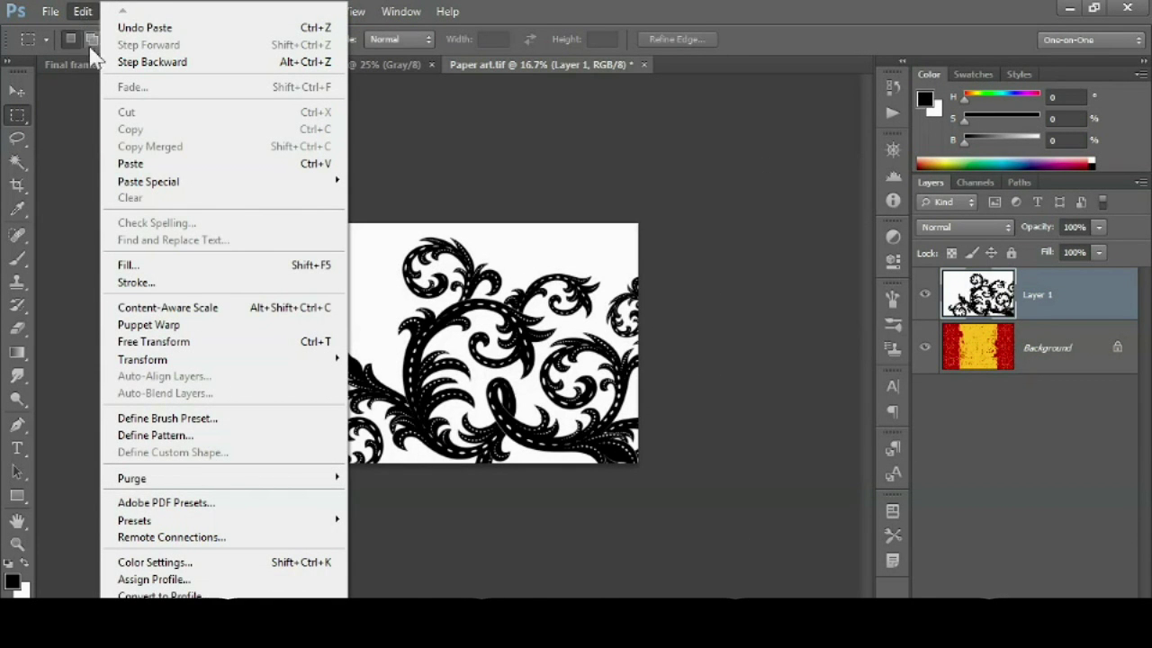
{"action": "mouse_move", "coordinate": [243, 364]}
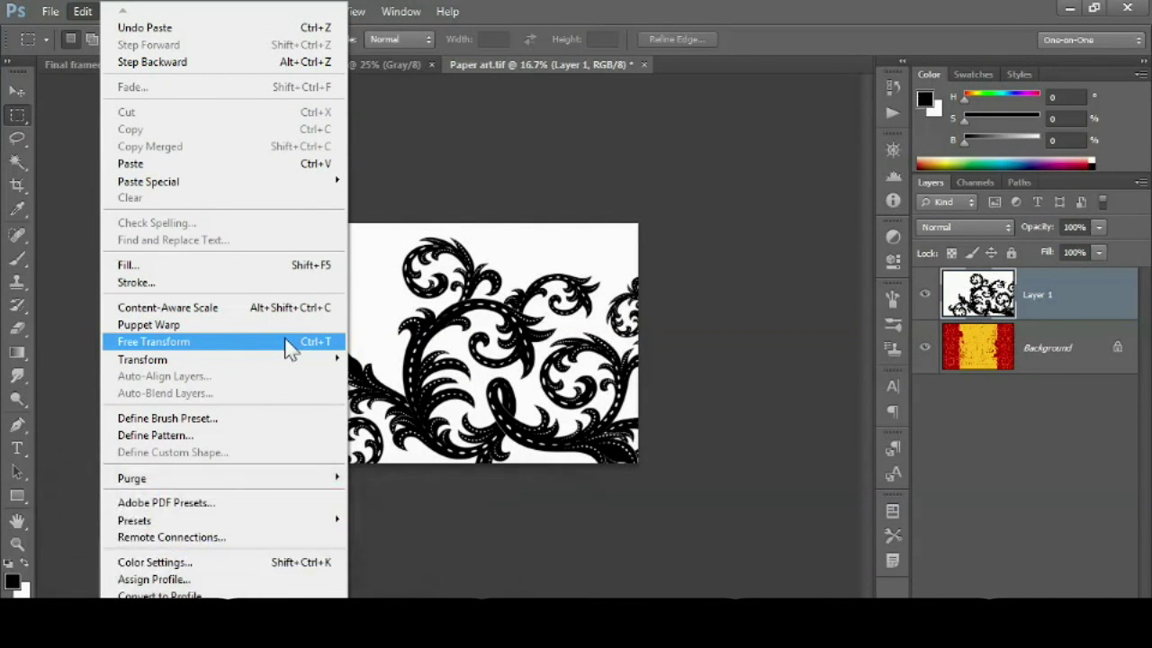
{"action": "left_click", "coordinate": [288, 342]}
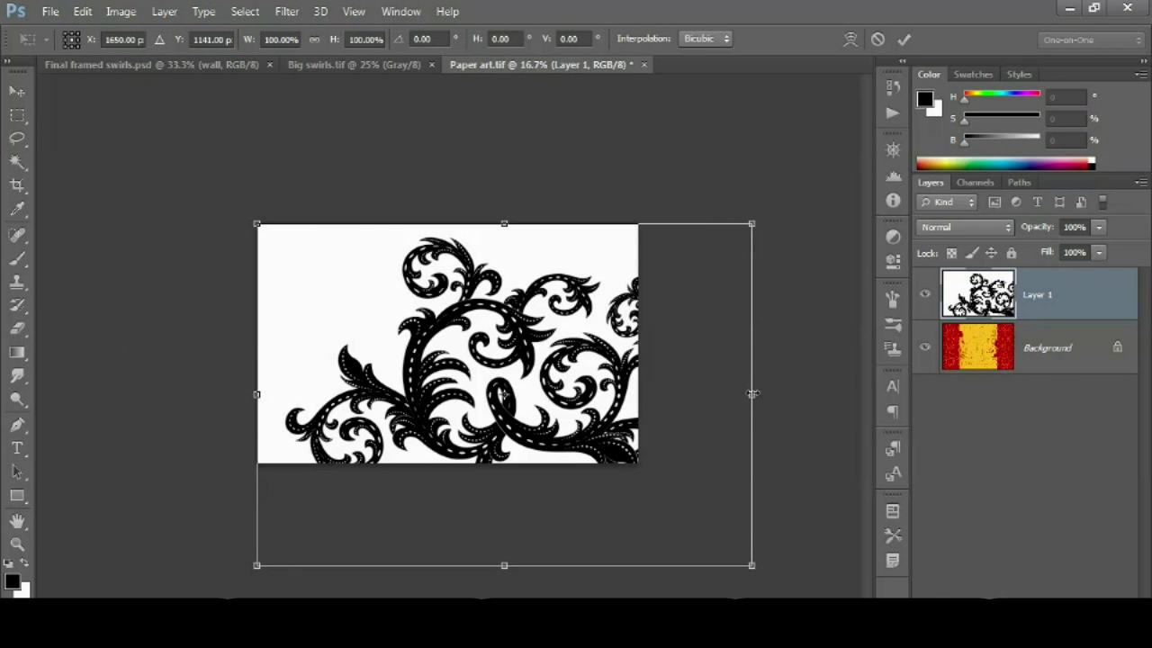
{"action": "left_click_drag", "start_coordinate": [752, 393], "coordinate": [689, 392]}
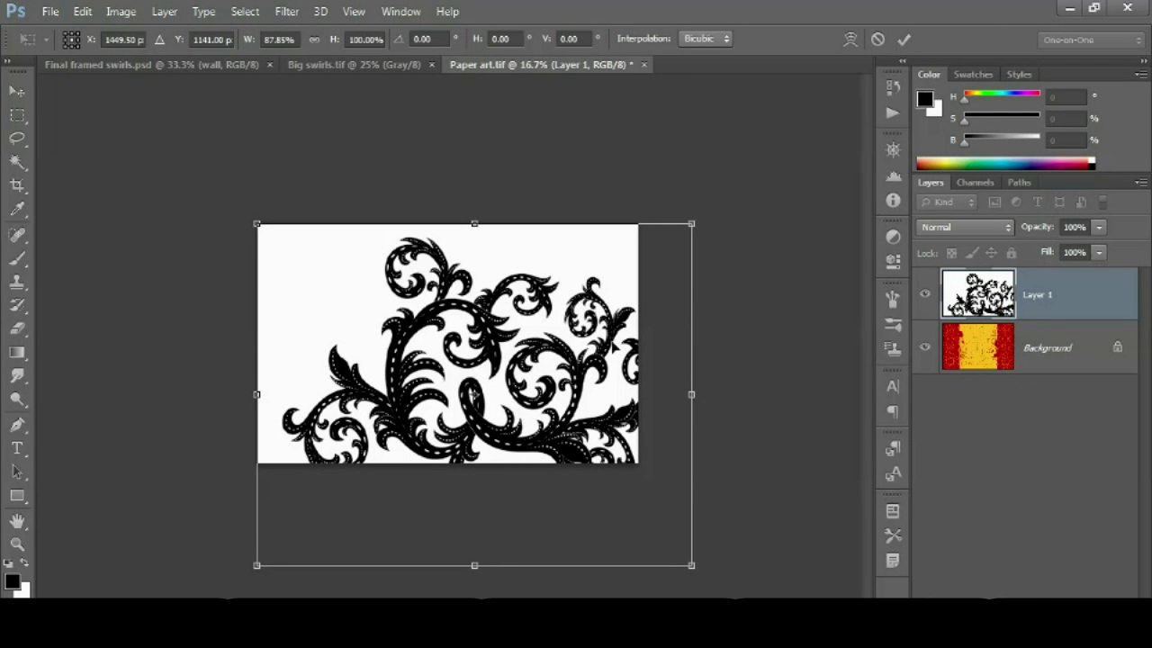
{"action": "key", "text": "ctrl+z"}
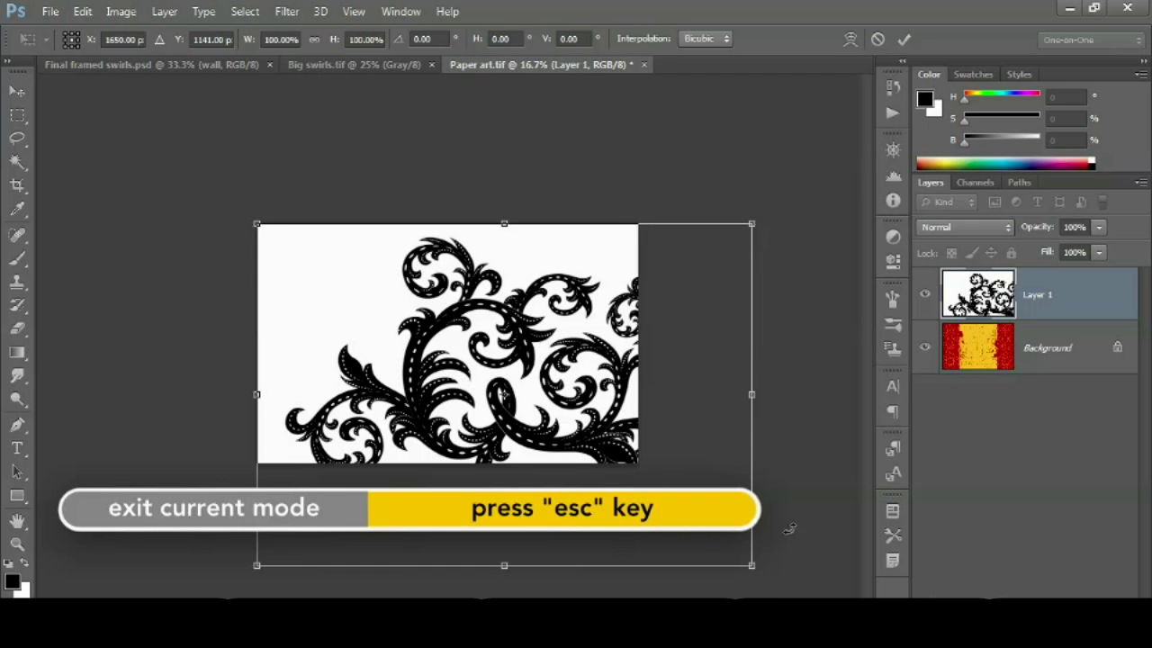
{"action": "left_click_drag", "start_coordinate": [751, 565], "coordinate": [637, 446]}
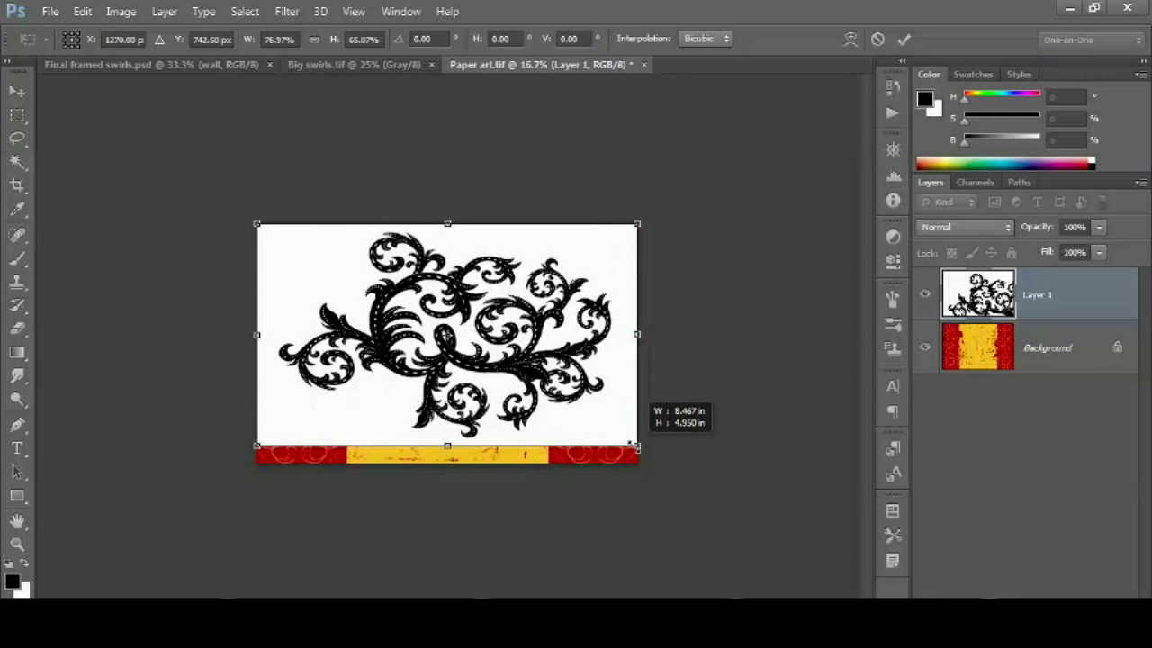
{"action": "left_click_drag", "start_coordinate": [635, 444], "coordinate": [588, 452]}
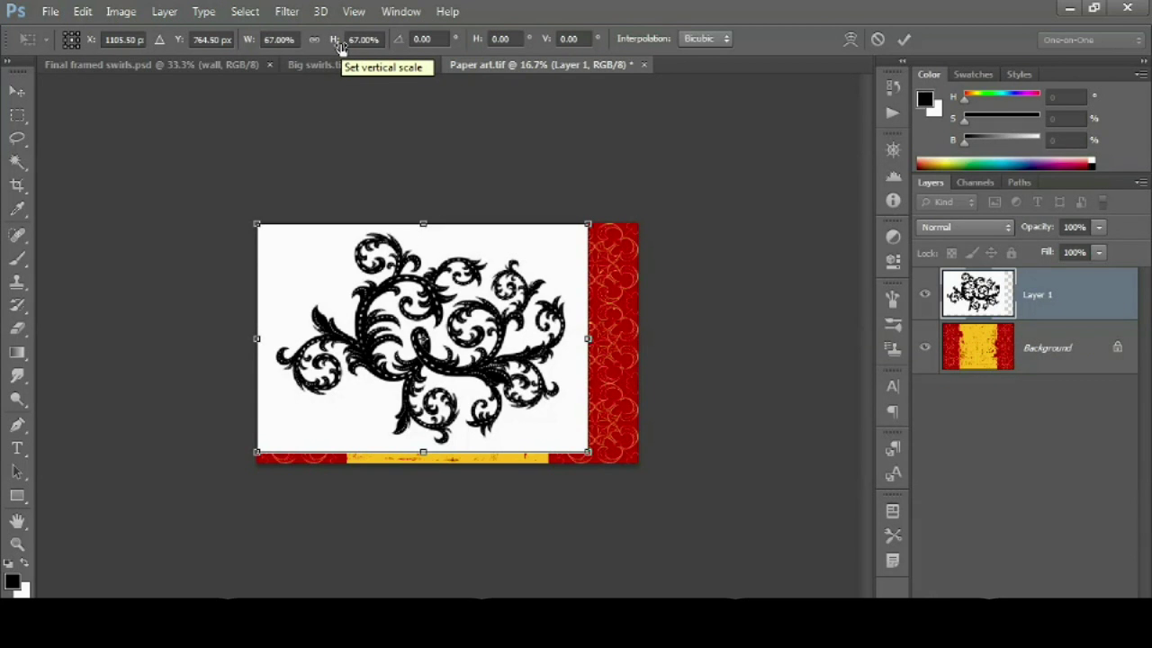
Set the swirls layer's scale to 70% width and 59% height and apply the transformation
{"action": "left_click", "coordinate": [298, 39]}
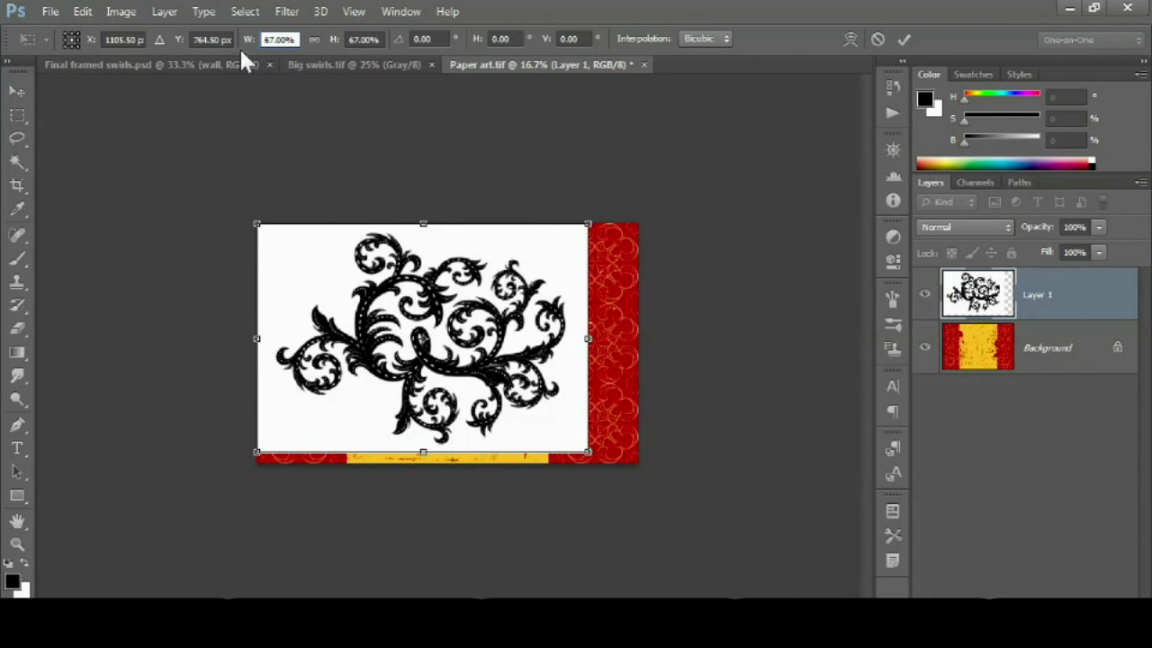
{"action": "left_click", "coordinate": [247, 40]}
{"action": "type", "text": "70"}
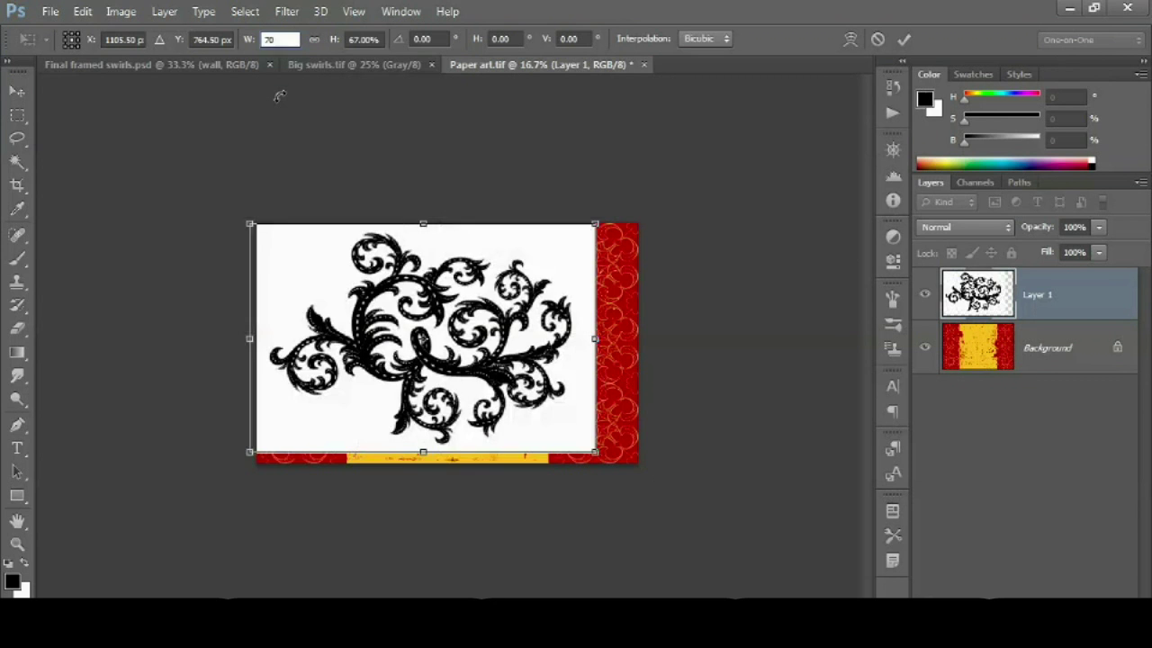
{"action": "key", "text": "Tab"}
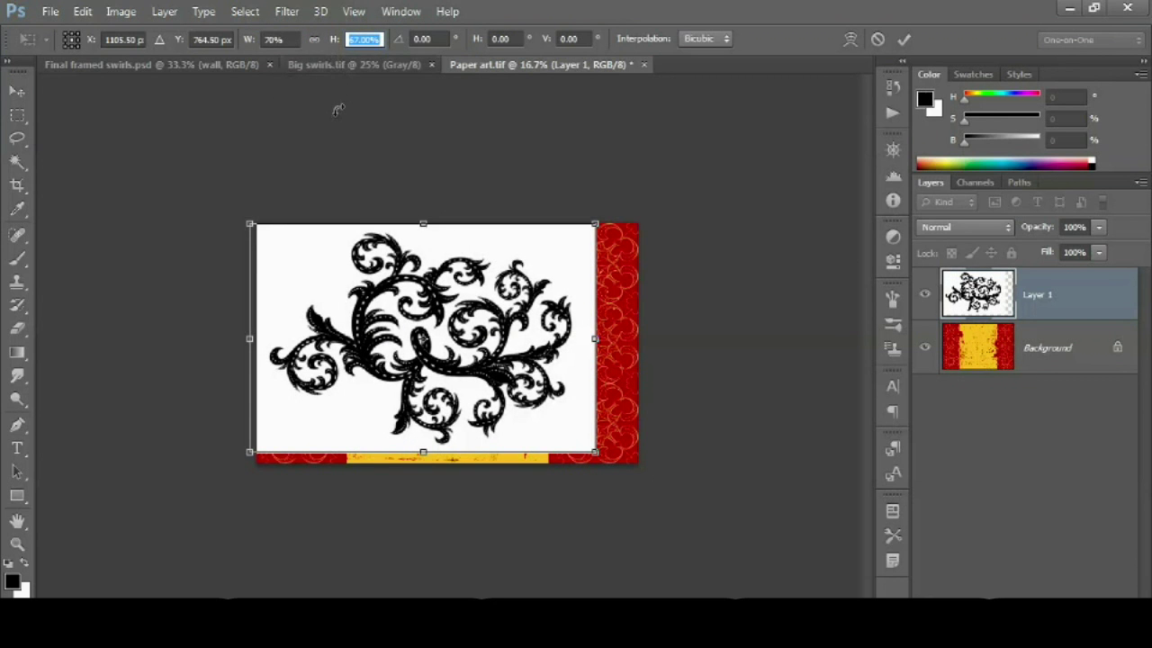
{"action": "type", "text": "59"}
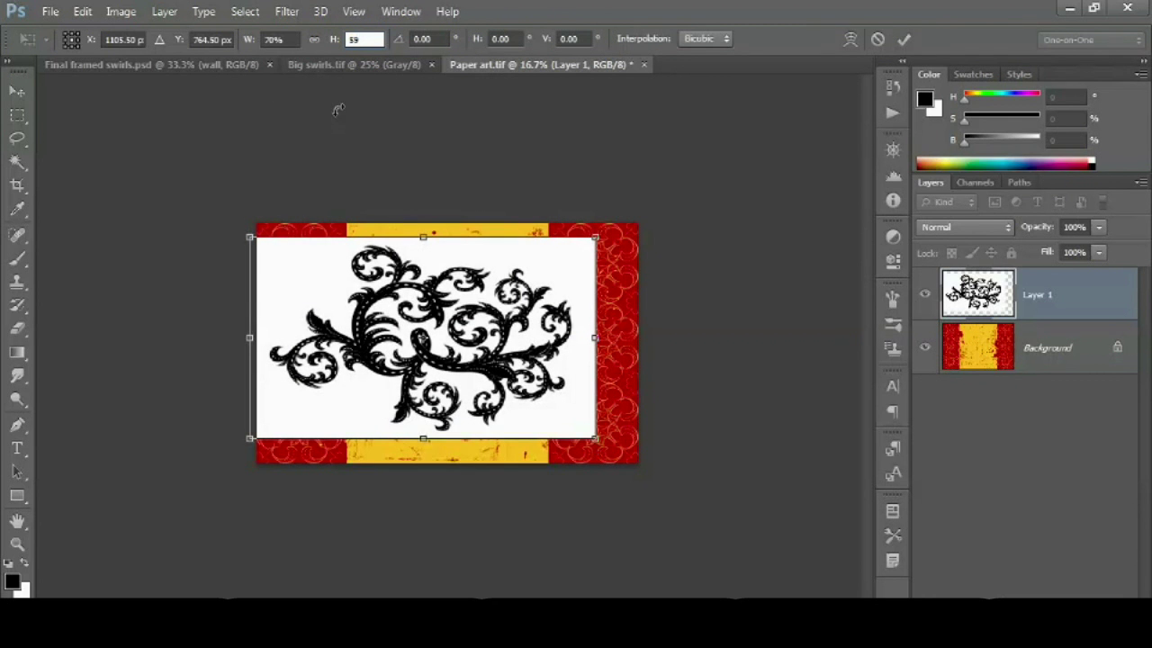
{"action": "key", "text": "Return"}
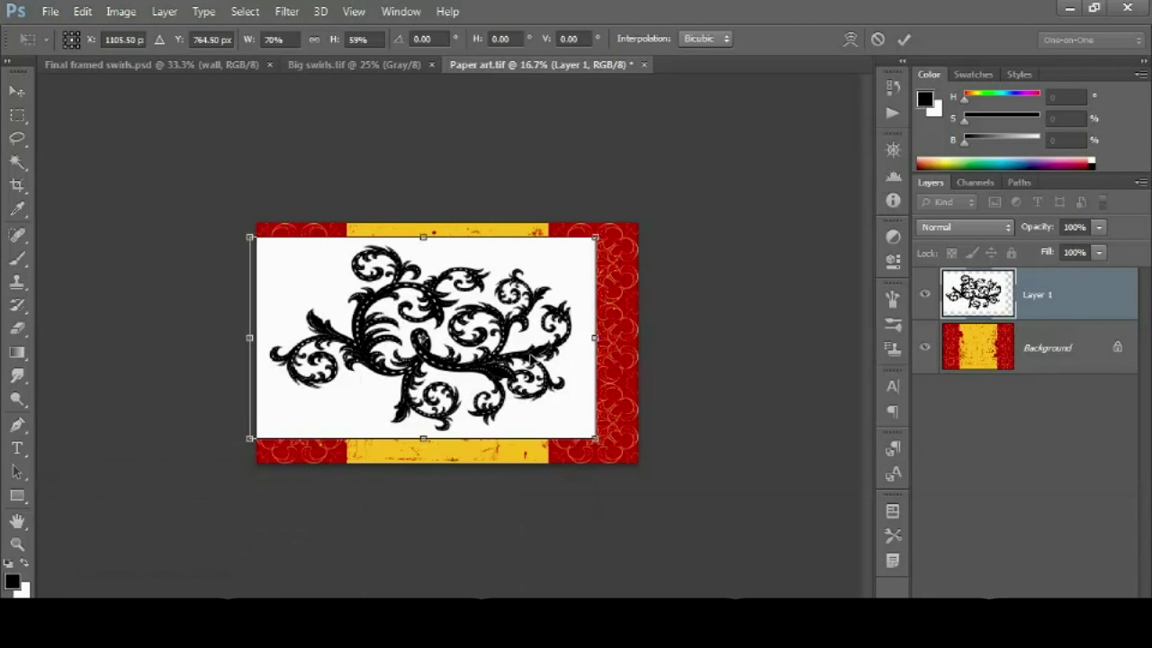
{"action": "key", "text": "m"}
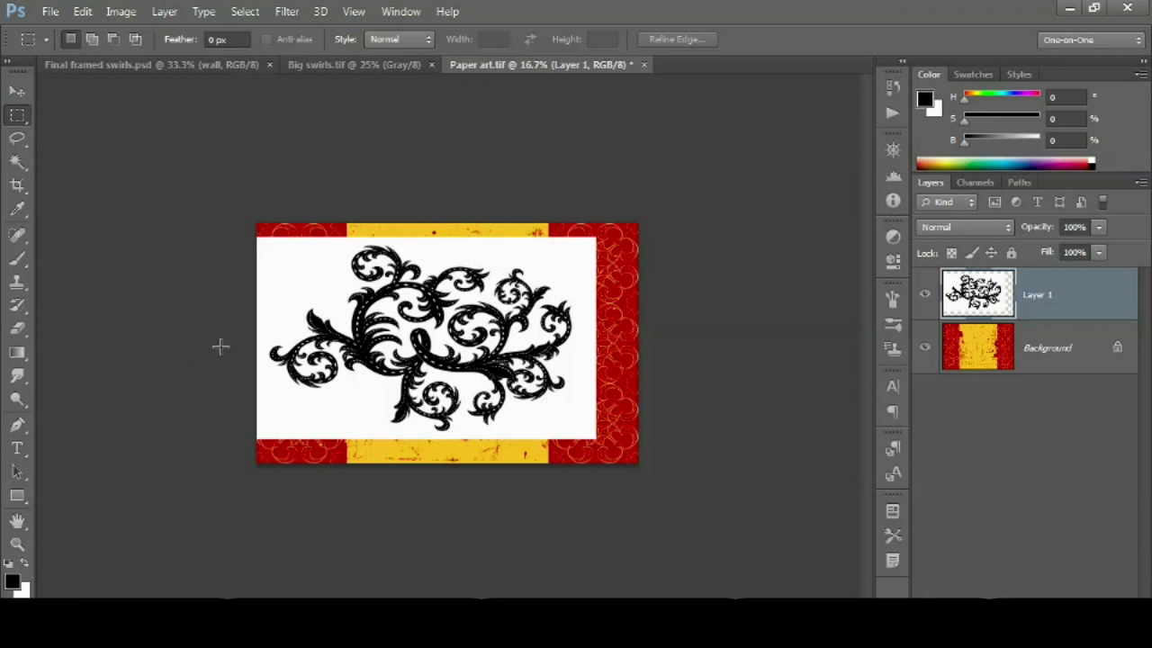
Using the Move tool, shift the swirls layer about 0.76 in right and 0.54 in down, to the canvas's bottom edge
{"action": "key", "text": "ctrl+plus"}
{"action": "key", "text": "ctrl+plus"}
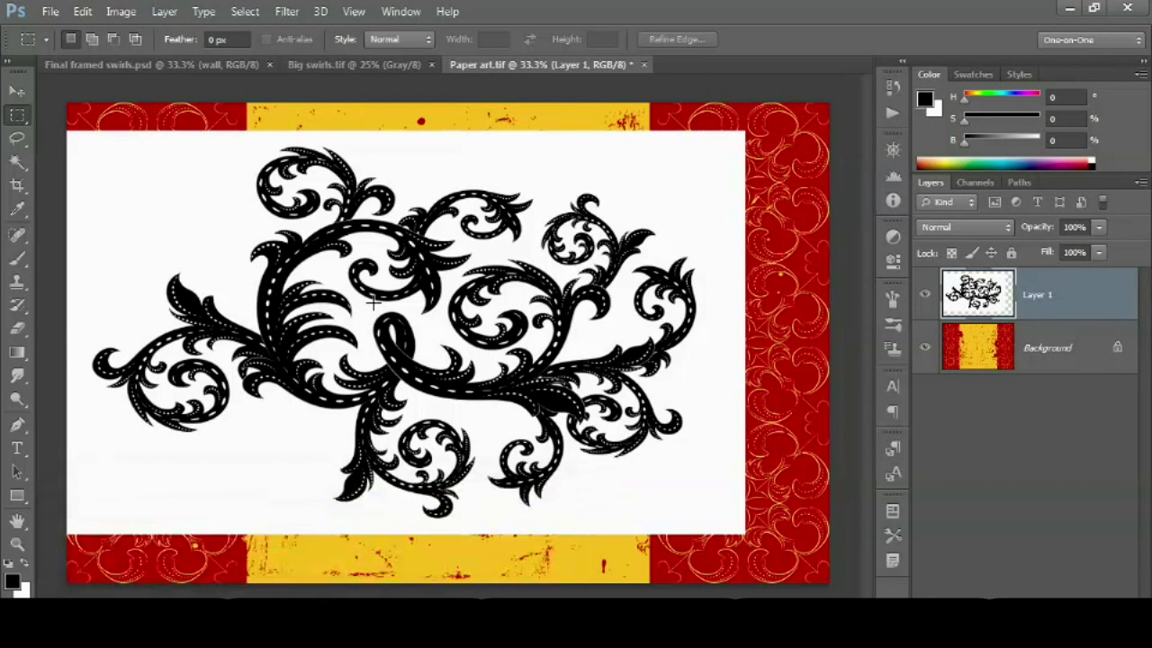
{"action": "left_click", "coordinate": [14, 91]}
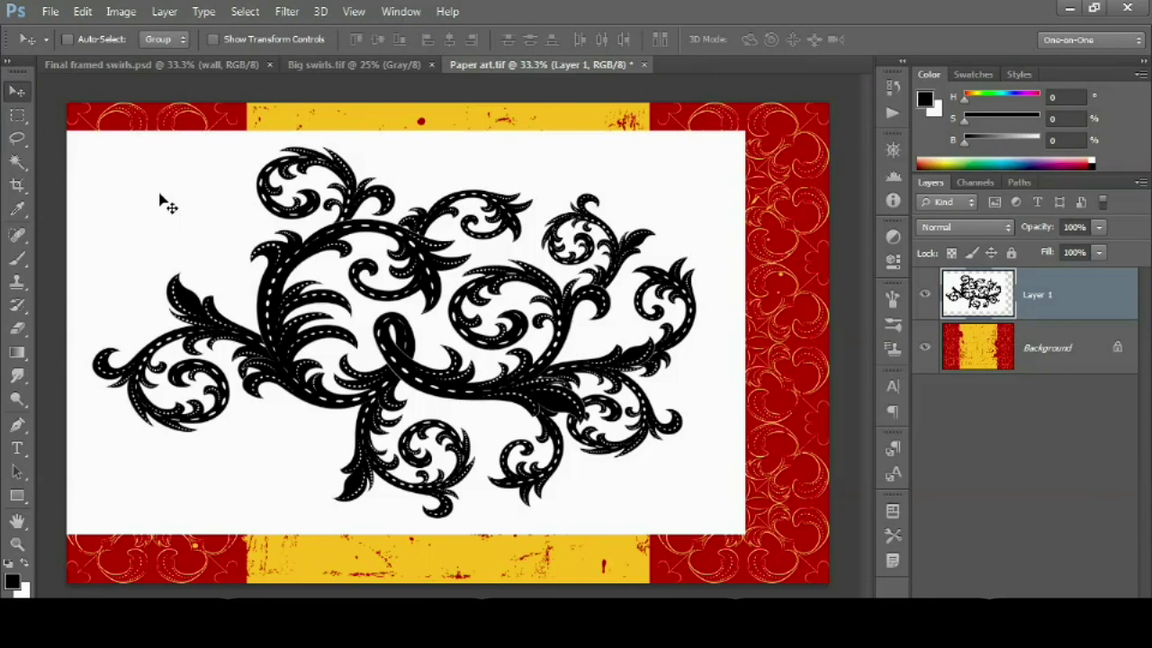
{"action": "left_click_drag", "start_coordinate": [159, 193], "coordinate": [227, 248]}
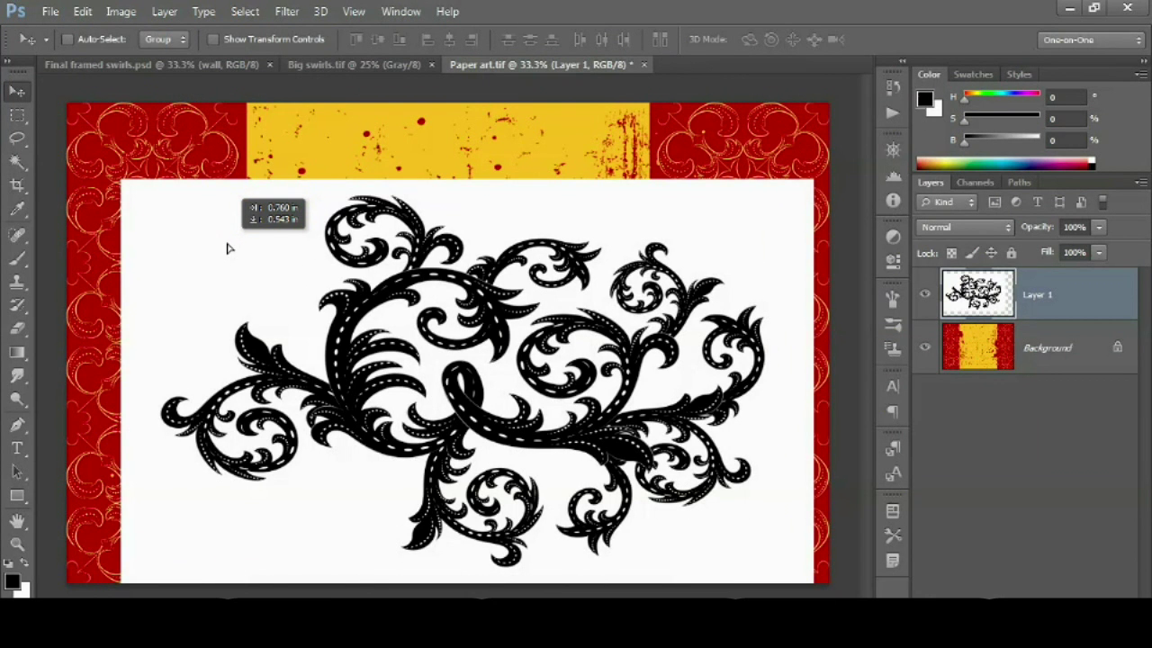
{"action": "left_click_drag", "start_coordinate": [228, 248], "coordinate": [227, 251]}
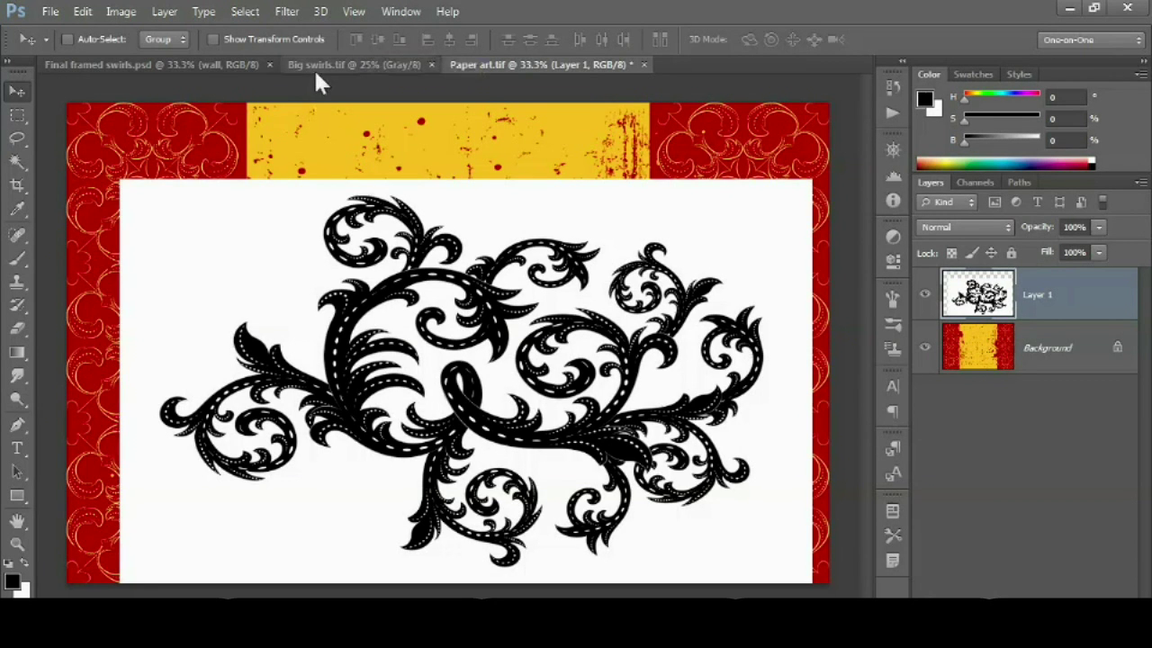
Centre the swirls layer vertically and horizontally against a selection of the whole canvas, and clear the selection
{"action": "left_click", "coordinate": [241, 13]}
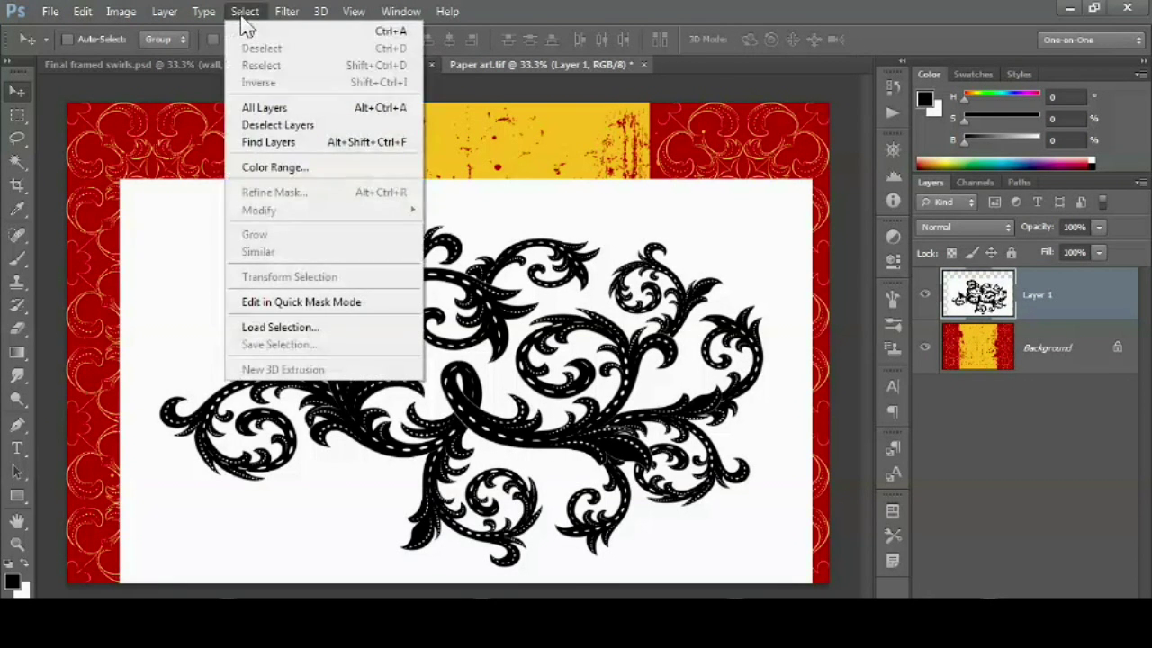
{"action": "left_click", "coordinate": [279, 32]}
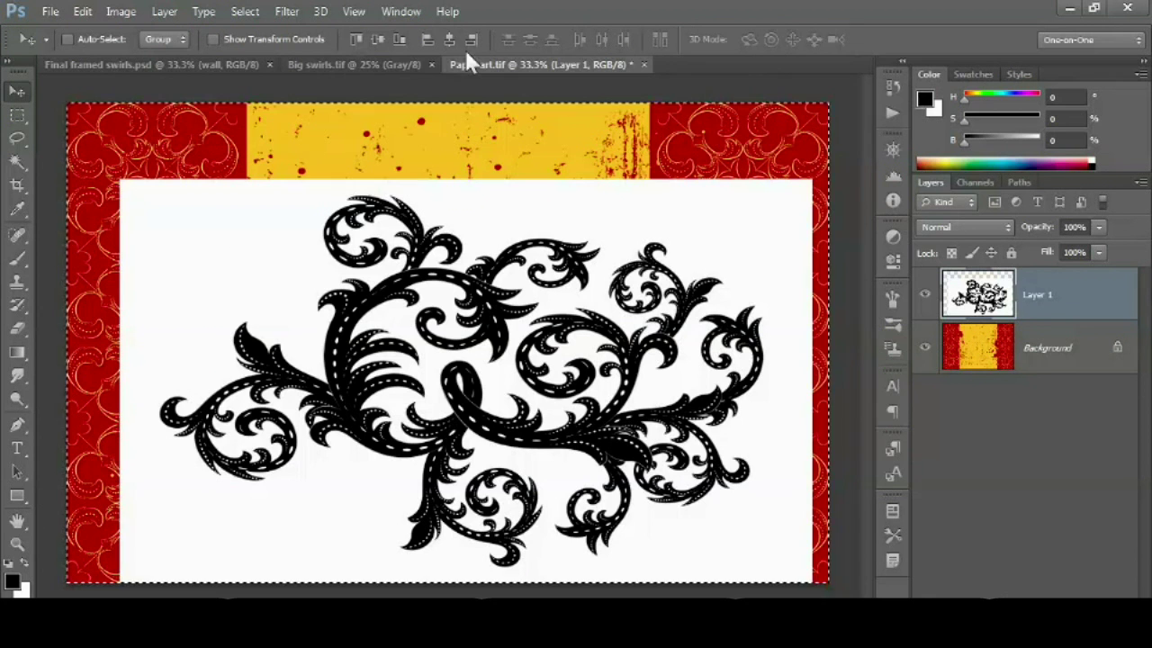
{"action": "left_click", "coordinate": [377, 41]}
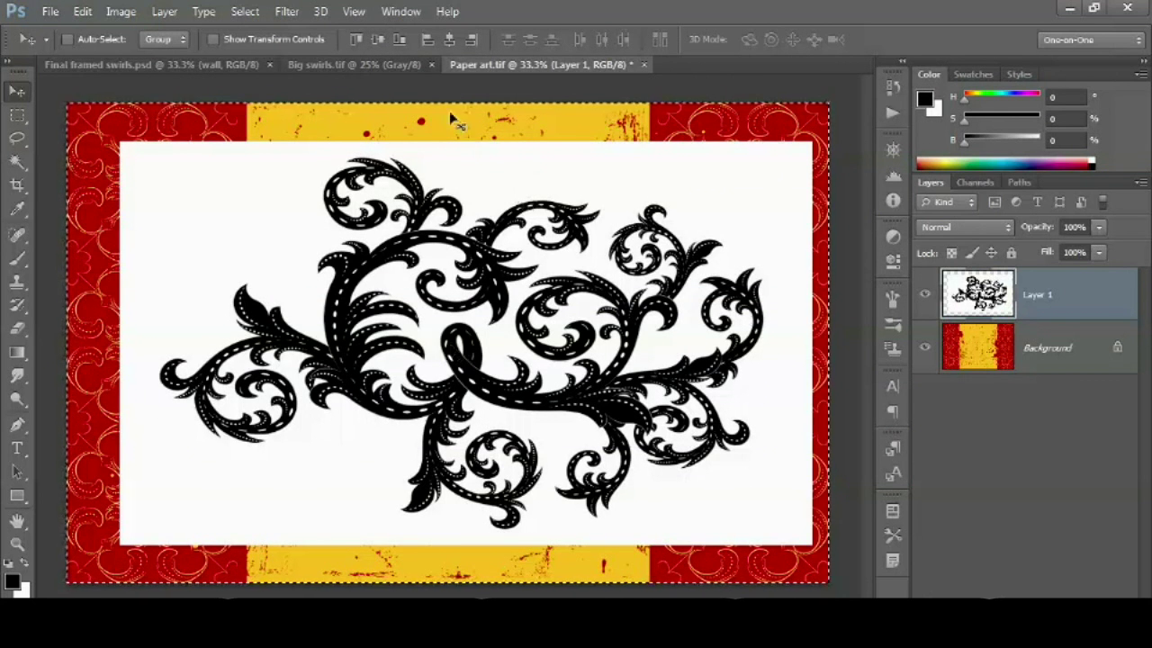
{"action": "left_click", "coordinate": [449, 40]}
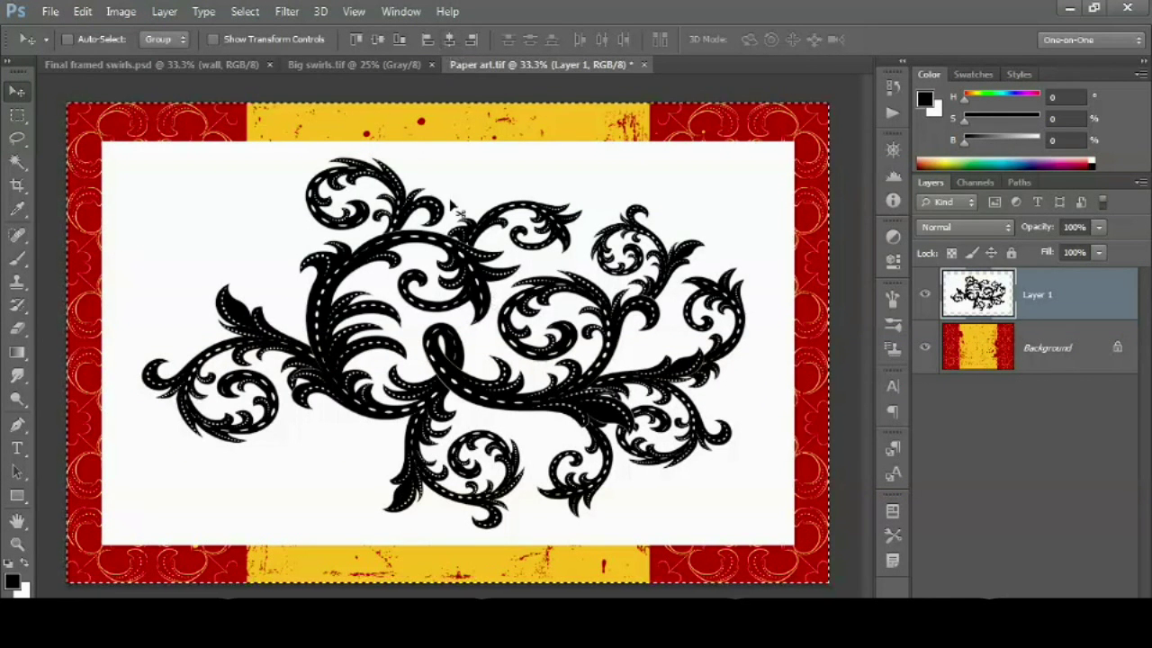
{"action": "left_click", "coordinate": [245, 13]}
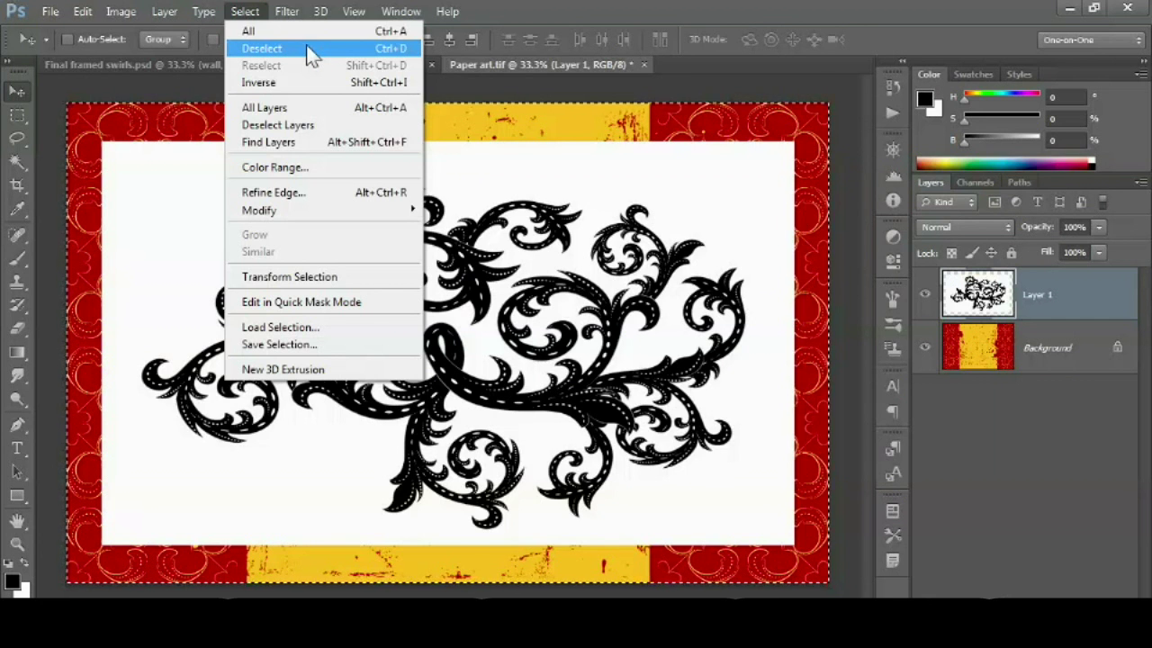
{"action": "left_click", "coordinate": [261, 48]}
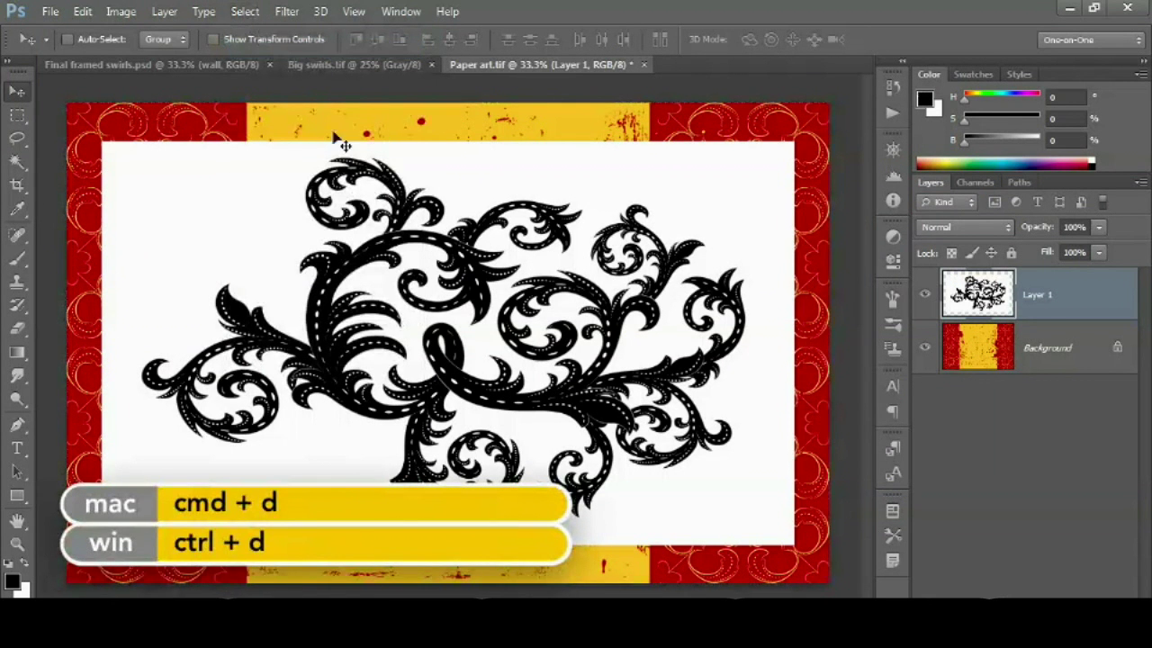